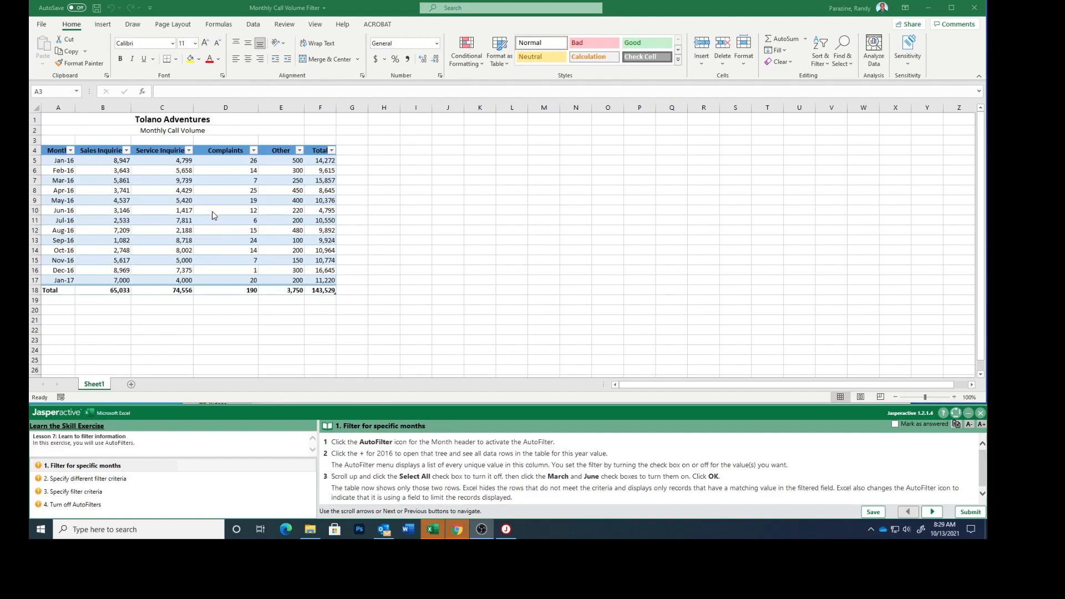
Step: Filter the table's Month column to show only March and June 2016
{"action": "left_click", "coordinate": [71, 150]}
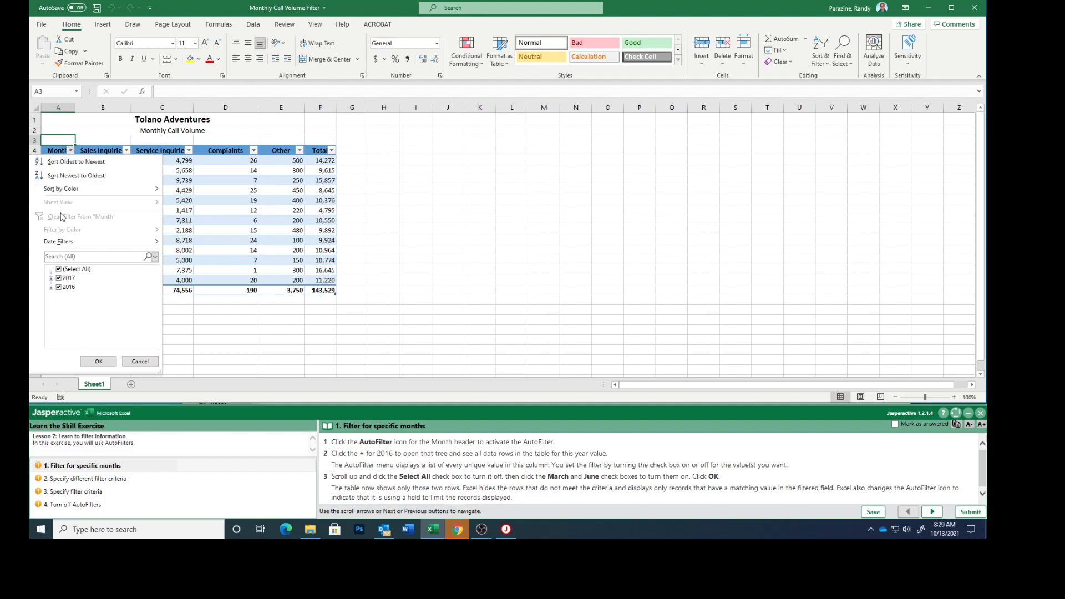
{"action": "left_click", "coordinate": [51, 287]}
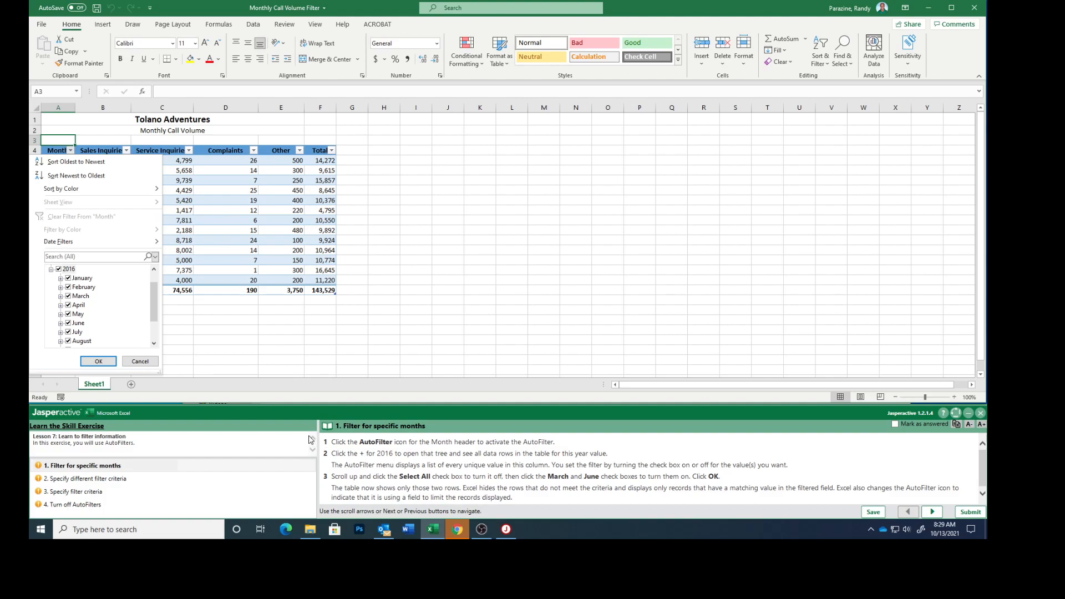
{"action": "scroll", "coordinate": [132, 311], "scroll_direction": "up", "scroll_amount": 1}
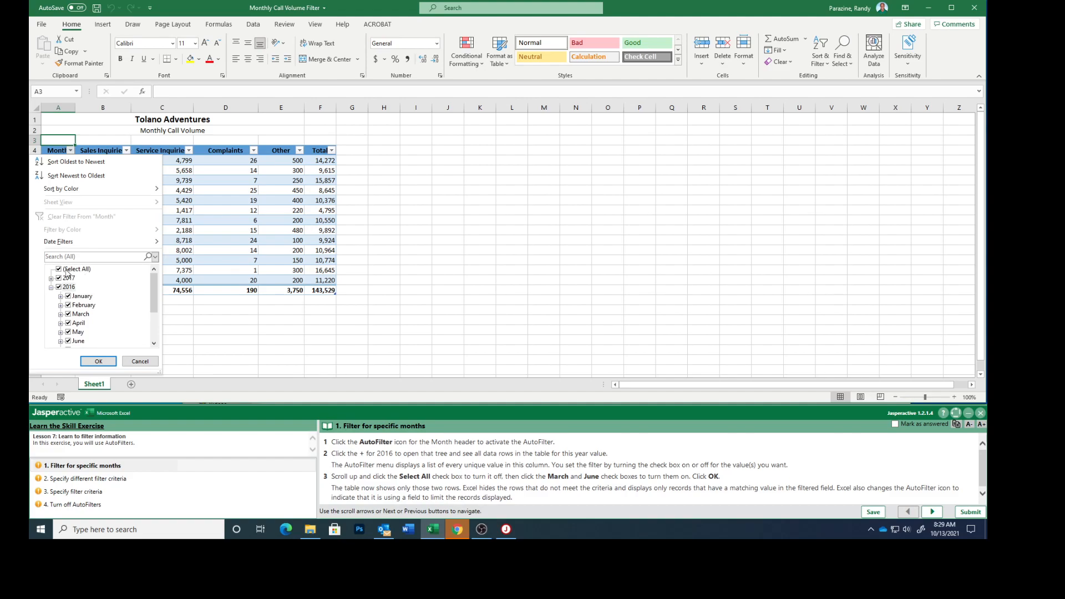
{"action": "left_click", "coordinate": [58, 269]}
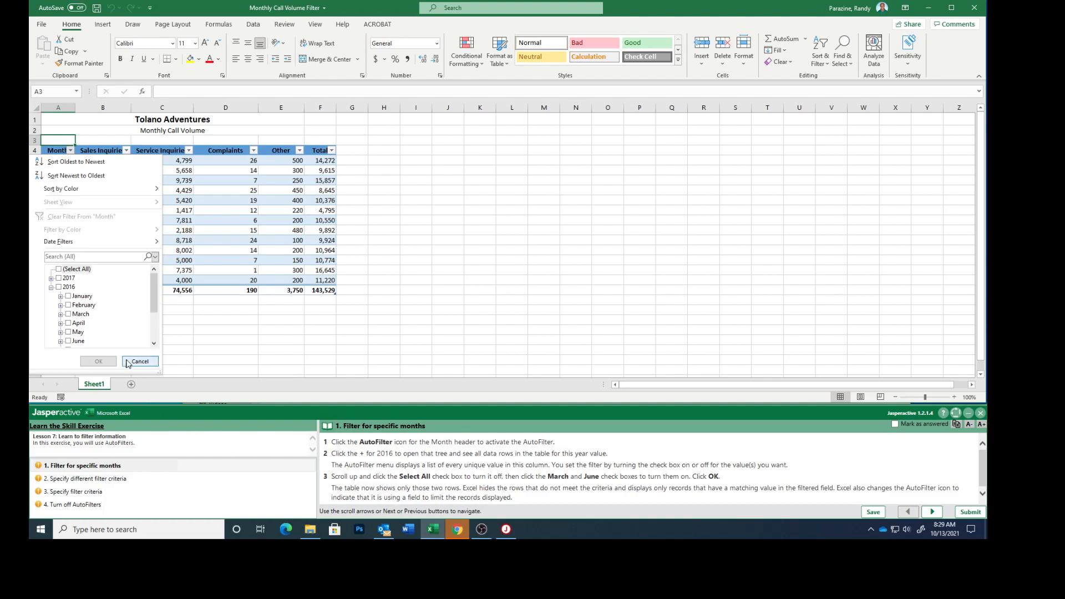
{"action": "left_click", "coordinate": [77, 314]}
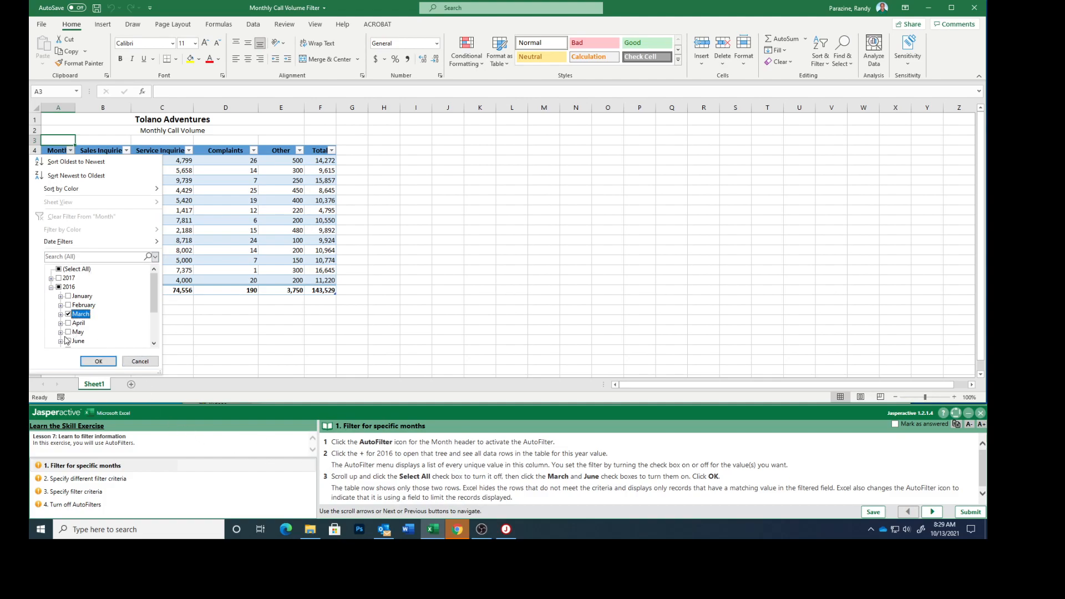
{"action": "left_click", "coordinate": [68, 340]}
{"action": "left_click", "coordinate": [98, 361]}
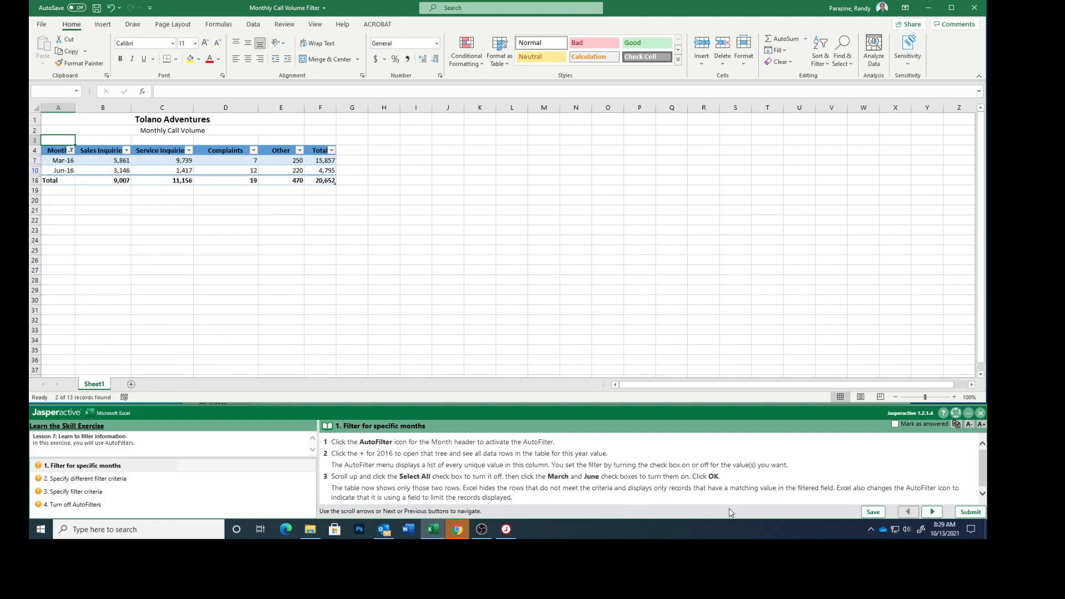
Step: Mark exercise task 1, Filter for specific months, as answered and go to task 2
{"action": "scroll", "coordinate": [595, 451], "scroll_direction": "down", "scroll_amount": 1}
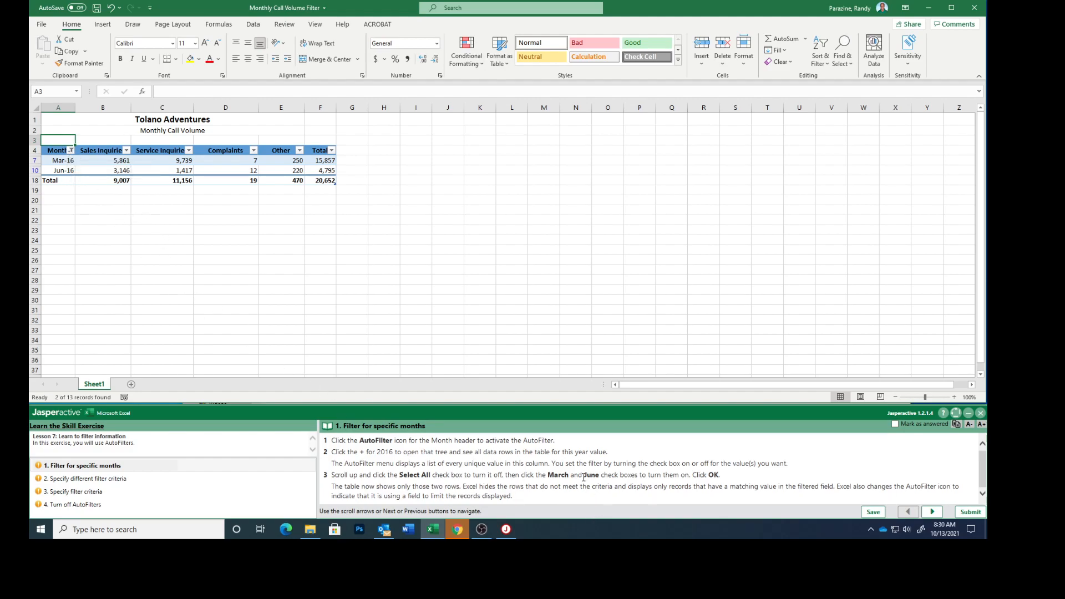
{"action": "left_click", "coordinate": [895, 424]}
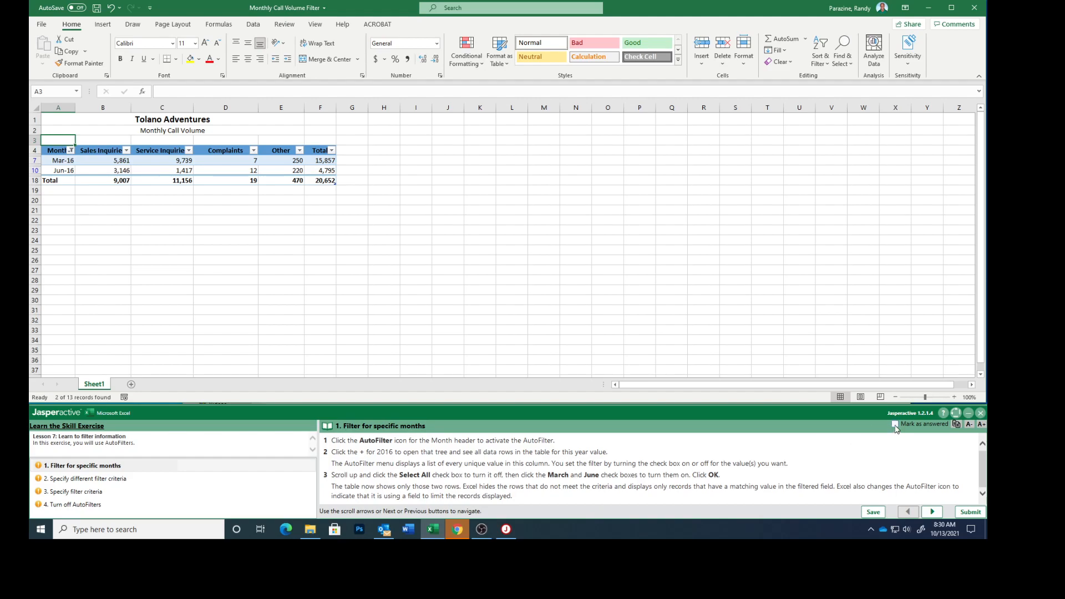
{"action": "left_click", "coordinate": [932, 513]}
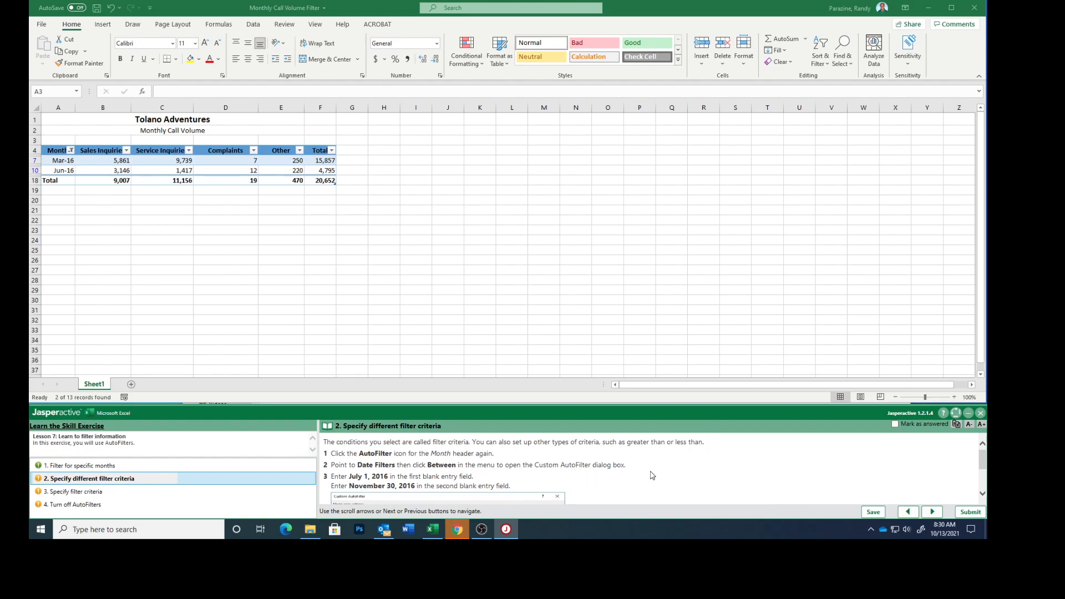
Step: Set up a Between date filter on the Month column from July 1, 2016 to November 30, 2016
{"action": "scroll", "coordinate": [656, 472], "scroll_direction": "down", "scroll_amount": 1}
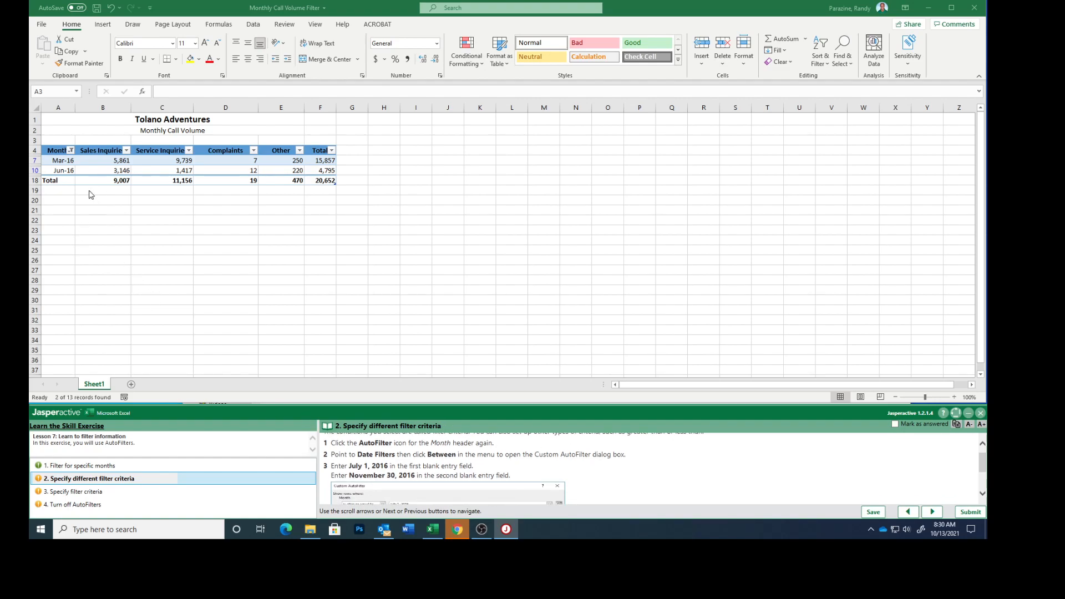
{"action": "left_click", "coordinate": [71, 150]}
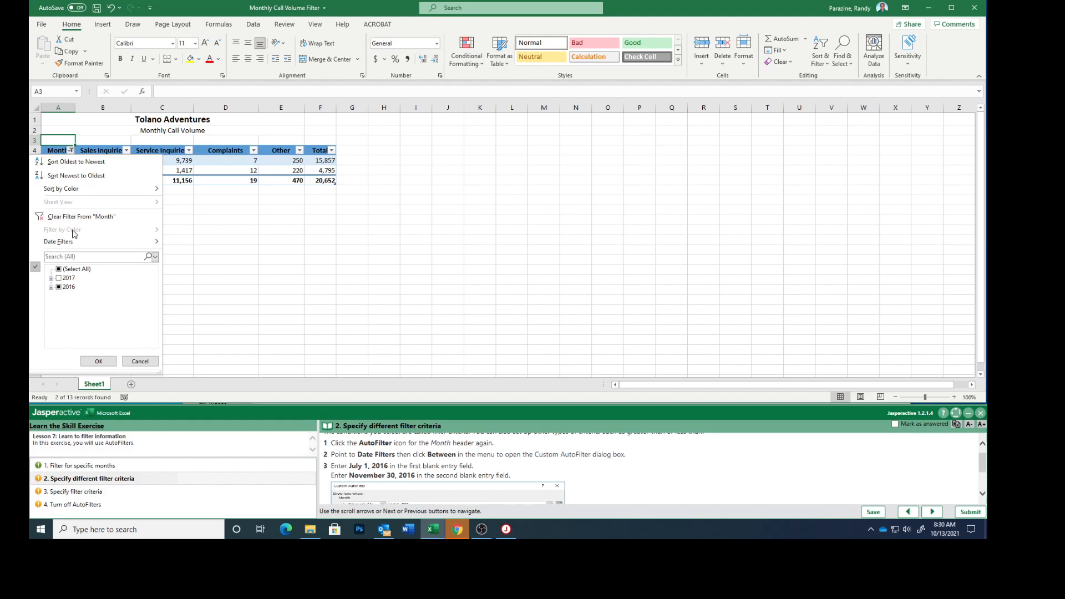
{"action": "mouse_move", "coordinate": [73, 242]}
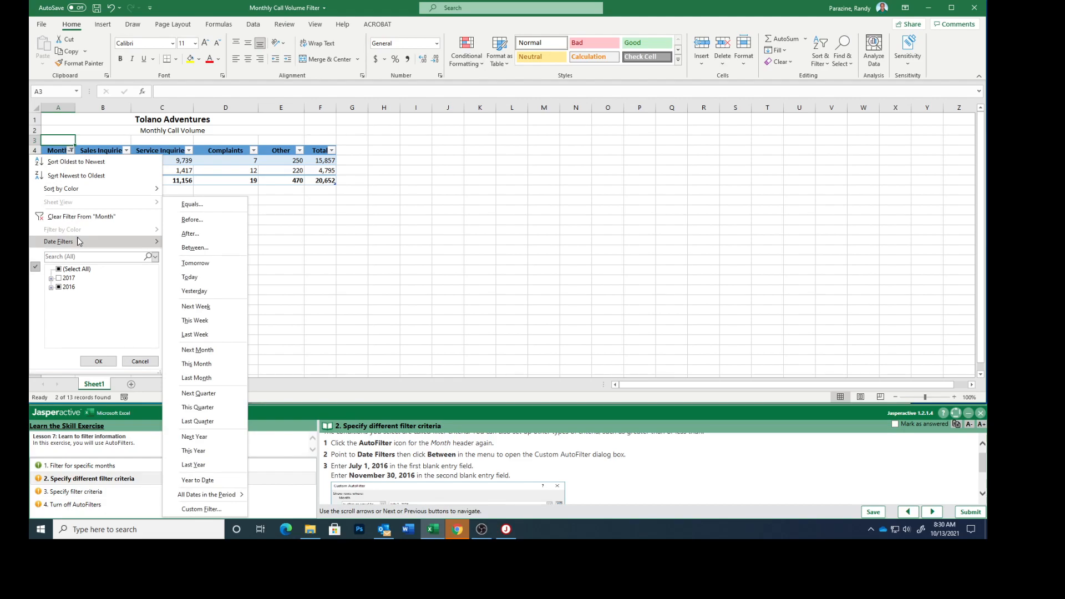
{"action": "left_click", "coordinate": [193, 248]}
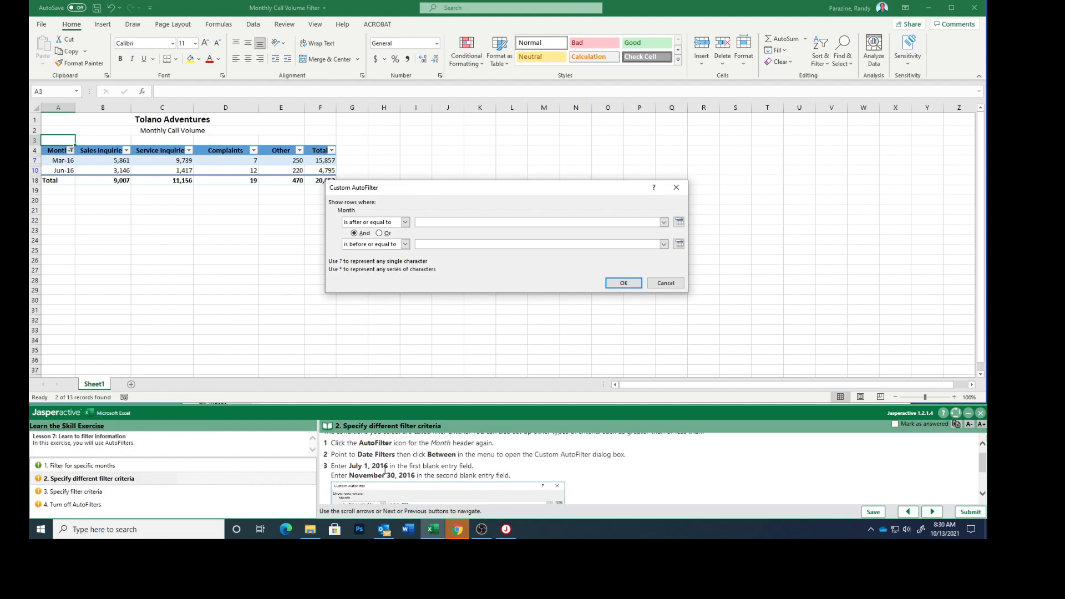
{"action": "scroll", "coordinate": [411, 467], "scroll_direction": "down", "scroll_amount": 1}
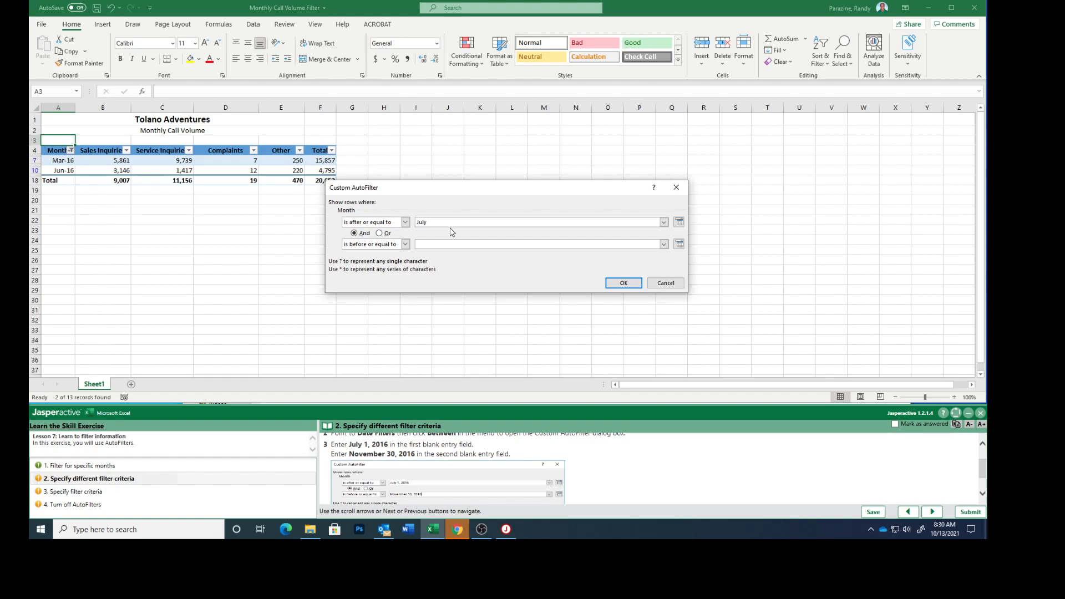
{"action": "type", "text": "2016"}
{"action": "type", "text": "November"}
{"action": "type", "text": " 30"}
{"action": "type", "text": ",201"}
{"action": "key", "text": "BackSpace"}
{"action": "key", "text": "BackSpace"}
{"action": "key", "text": "BackSpace"}
{"action": "type", "text": "2016"}
Step: Compare the custom filter dates with the exercise's enlarged example image and apply the Month filter
{"action": "scroll", "coordinate": [472, 477], "scroll_direction": "down", "scroll_amount": 1}
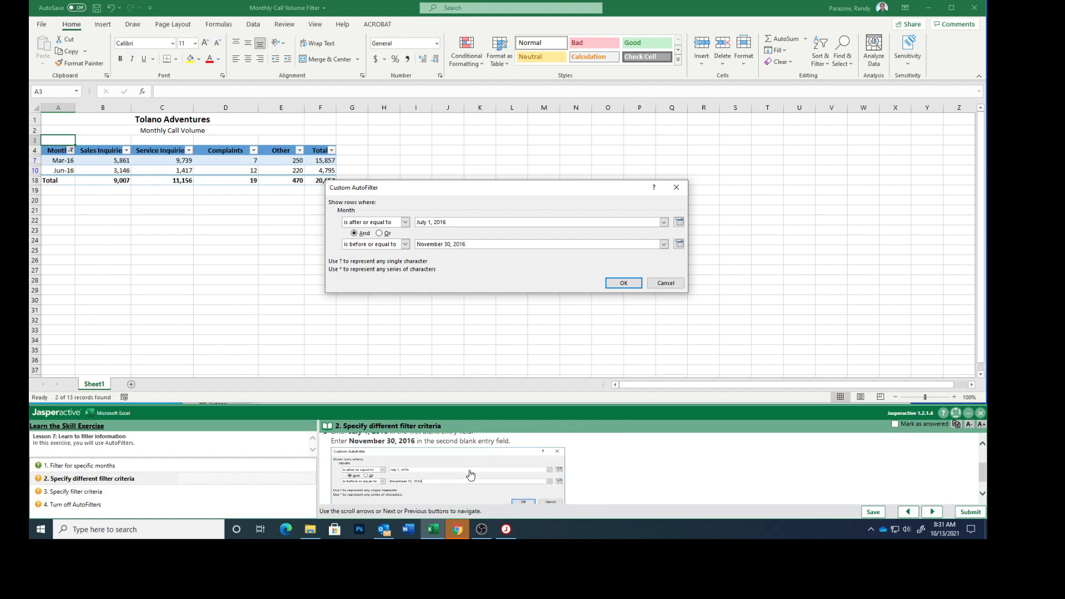
{"action": "left_click_drag", "start_coordinate": [505, 202], "coordinate": [765, 216]}
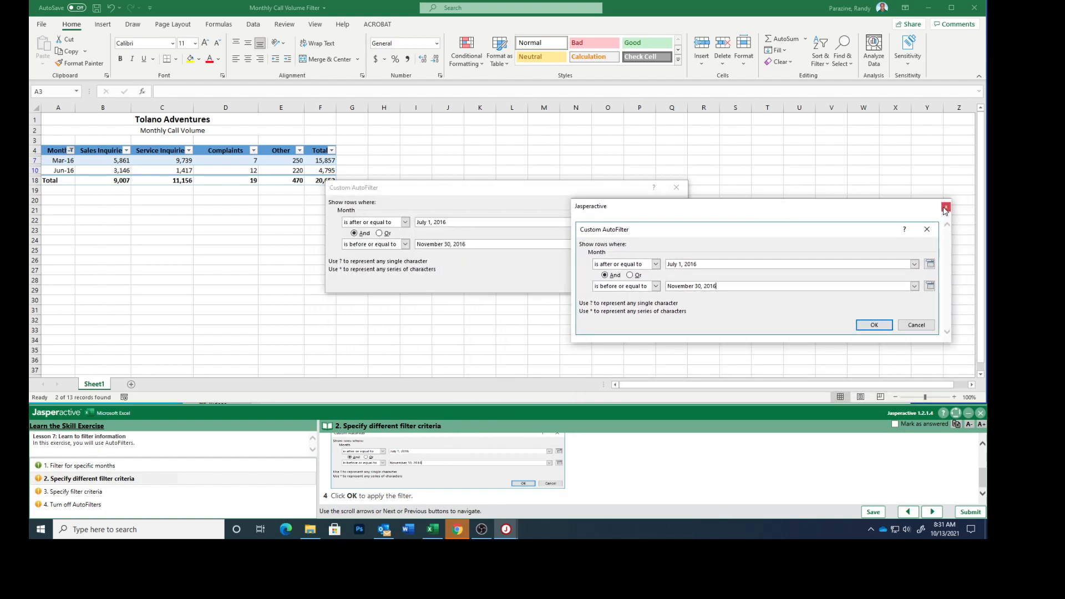
{"action": "left_click", "coordinate": [948, 209]}
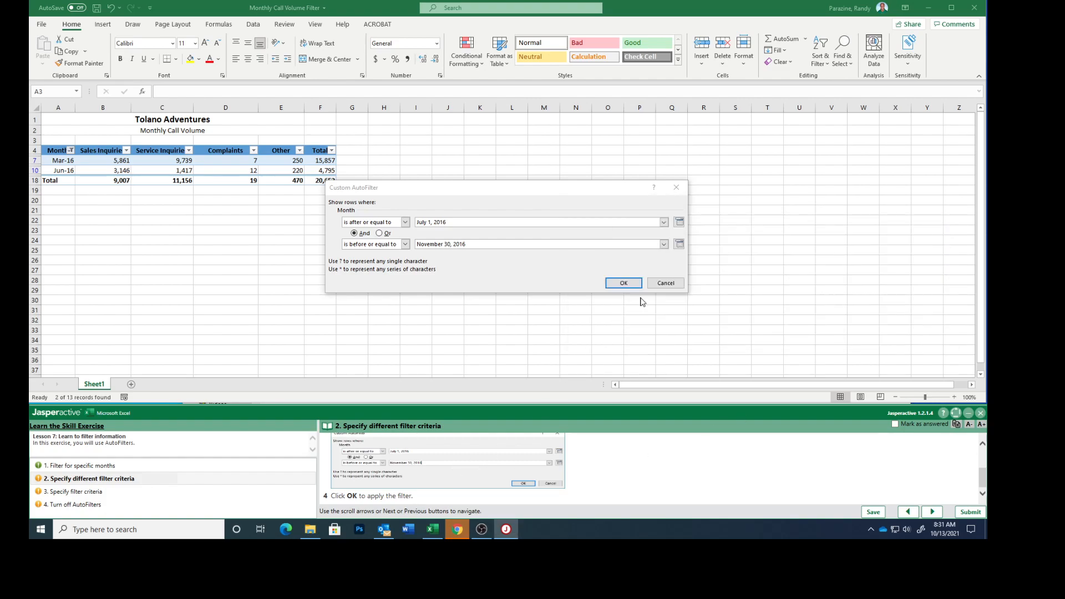
{"action": "left_click", "coordinate": [623, 283]}
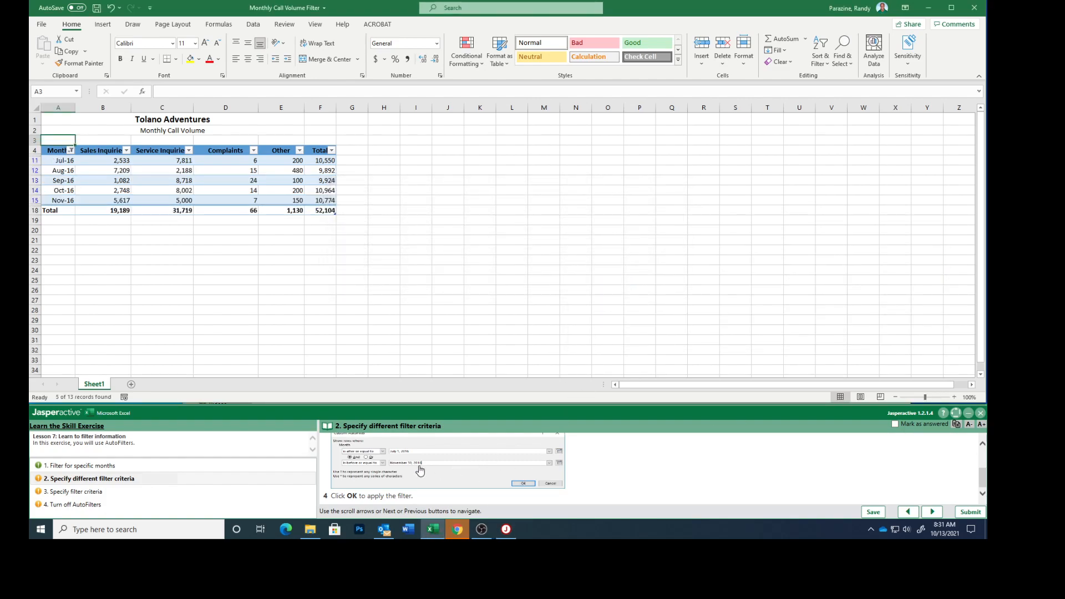
Step: Mark exercise task 2, Specify different filter criteria, as answered and go to task 3
{"action": "left_click", "coordinate": [895, 424]}
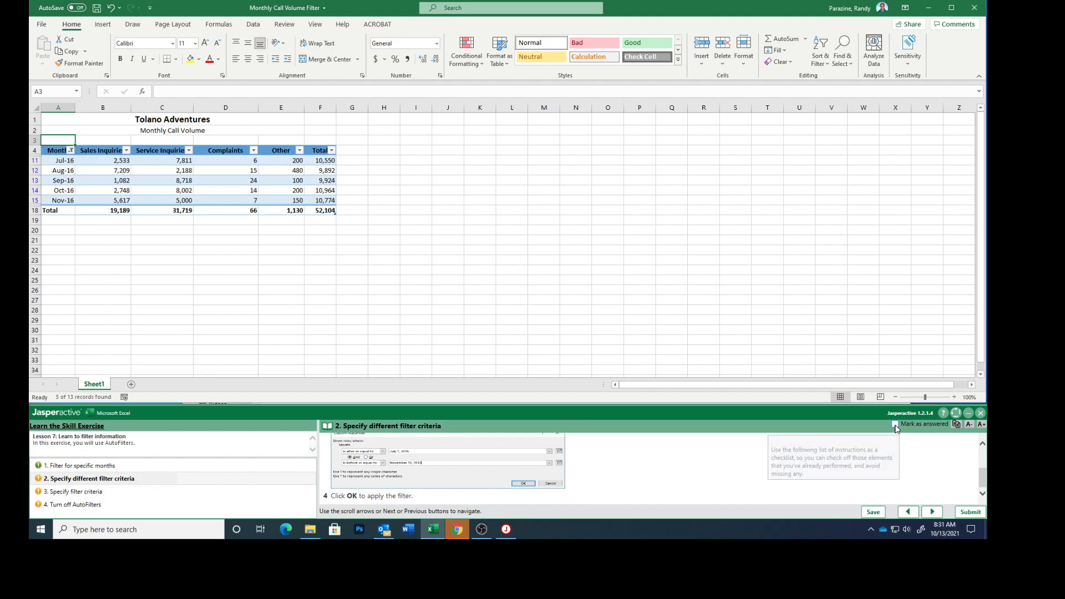
{"action": "left_click", "coordinate": [930, 512]}
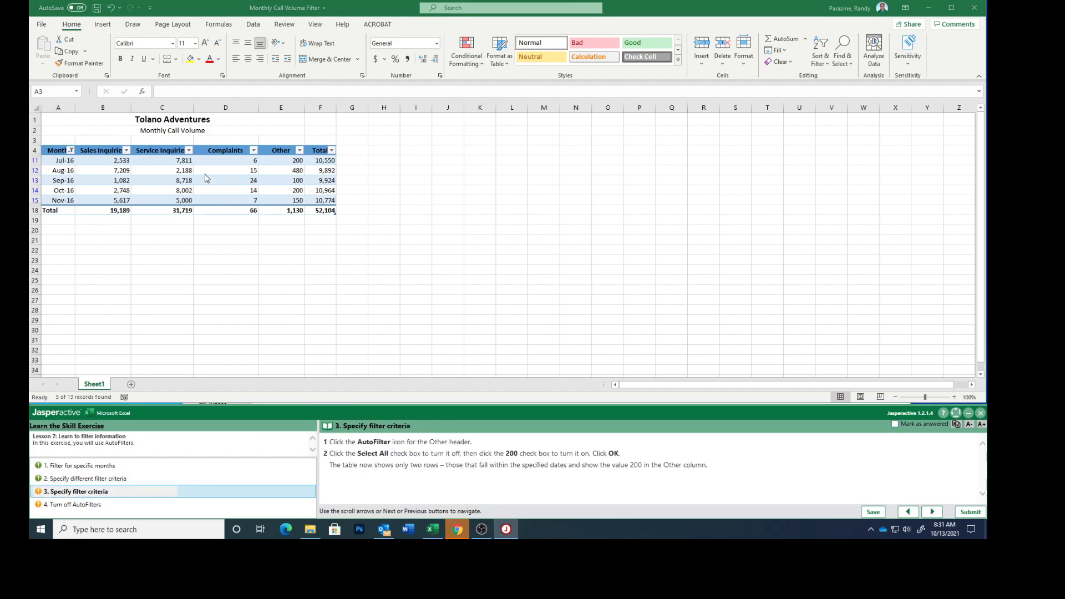
Step: Filter the Other column to show only the value 200 and move on to exercise task 4
{"action": "left_click", "coordinate": [300, 151]}
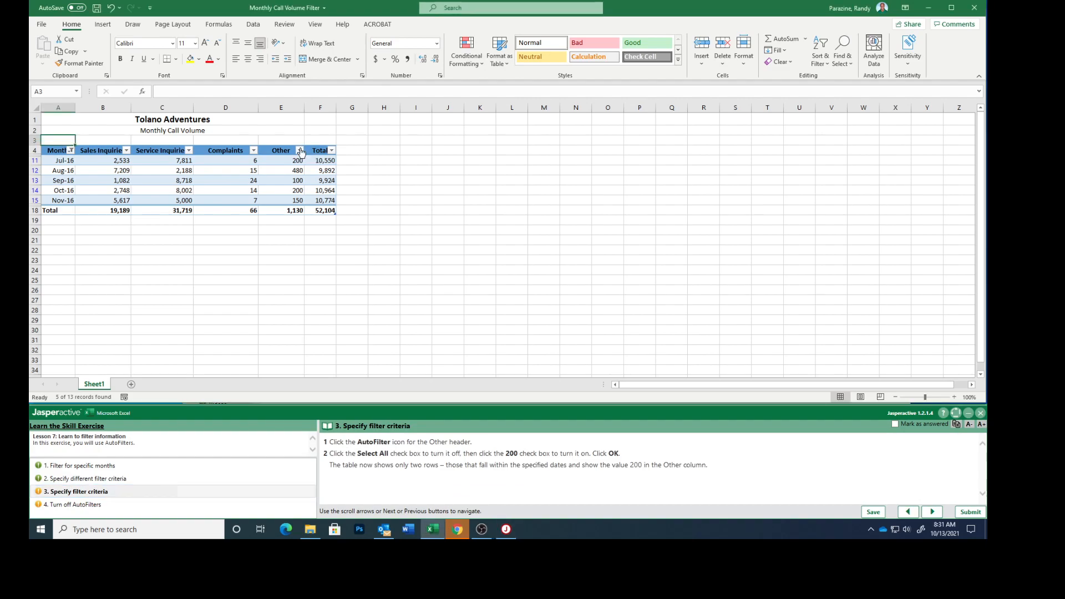
{"action": "left_click", "coordinate": [300, 151]}
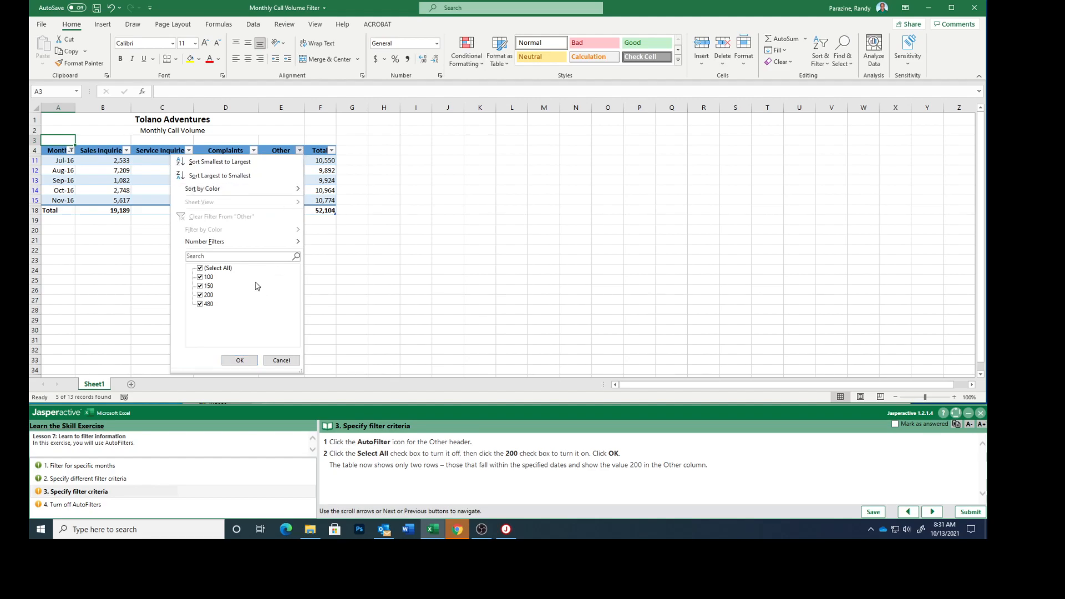
{"action": "left_click", "coordinate": [201, 270]}
{"action": "left_click", "coordinate": [202, 296]}
{"action": "left_click", "coordinate": [240, 361]}
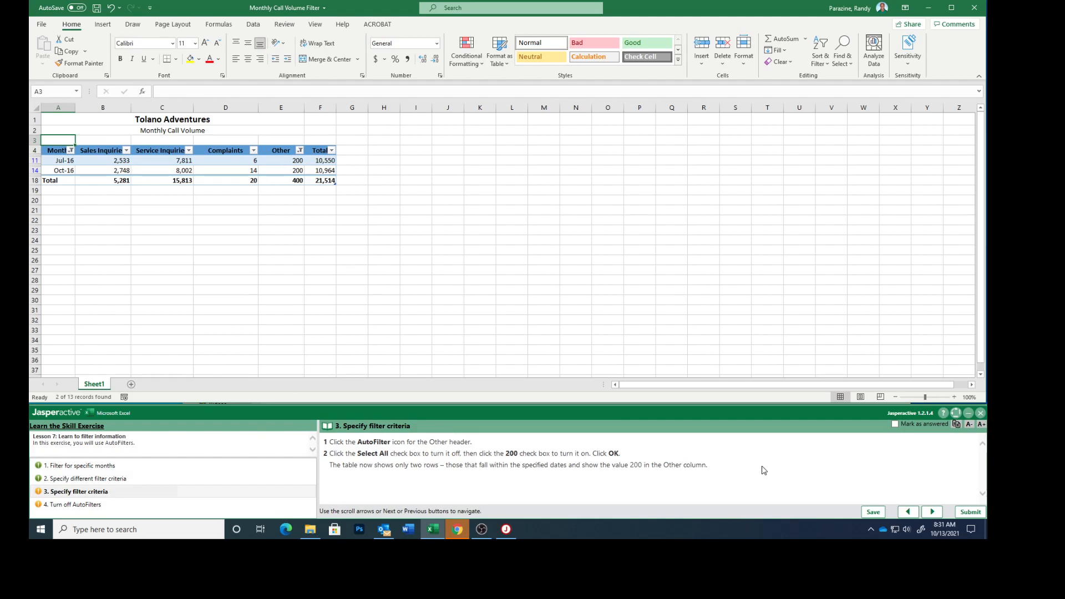
{"action": "left_click", "coordinate": [932, 512]}
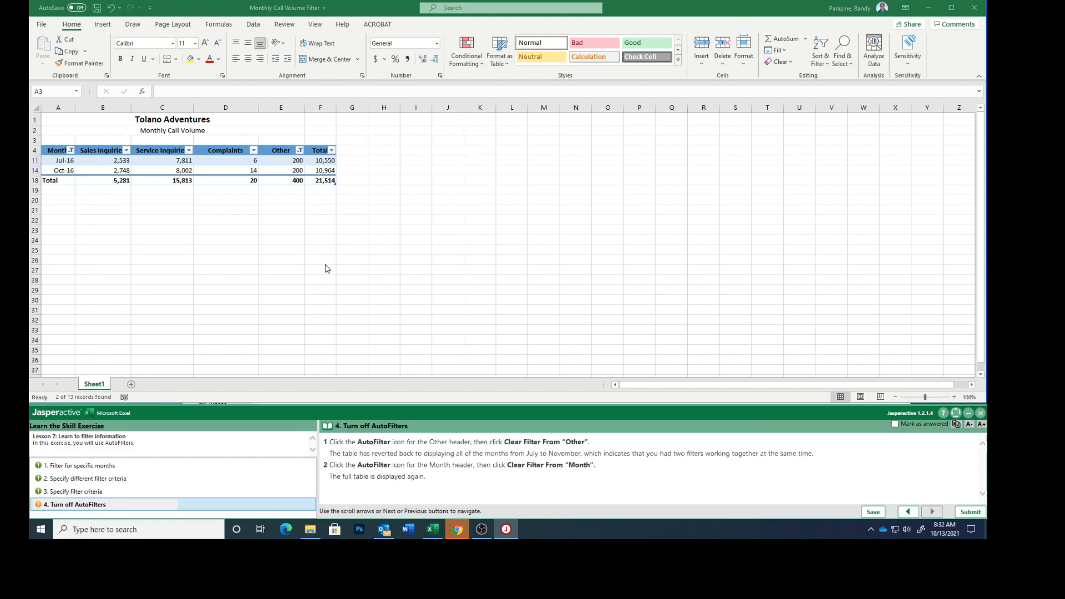
Step: Clear the filters from the Other column and the Month column
{"action": "left_click", "coordinate": [300, 151]}
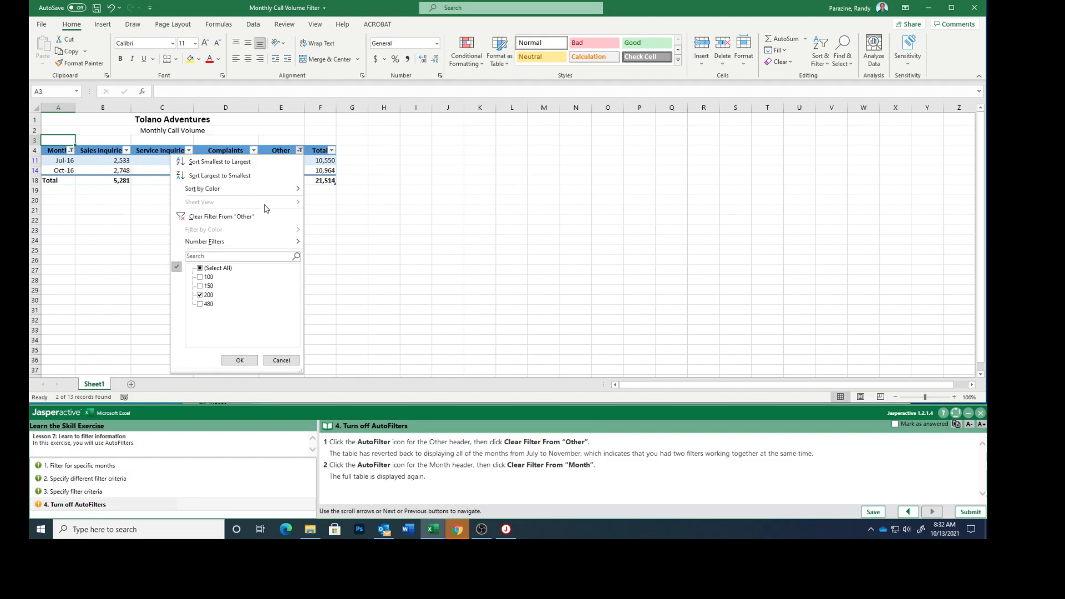
{"action": "left_click", "coordinate": [254, 217]}
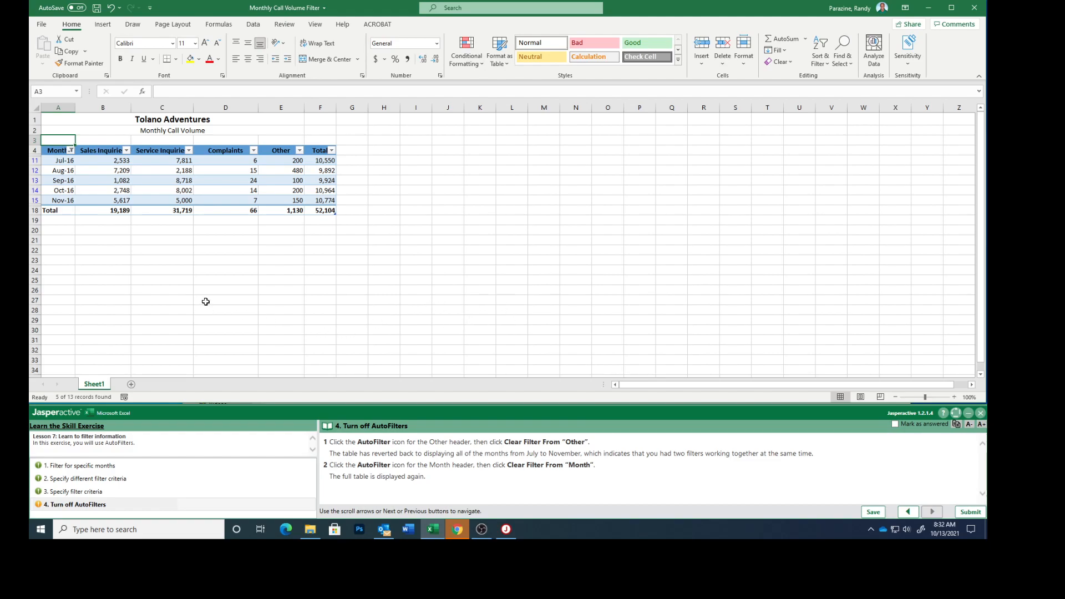
{"action": "left_click", "coordinate": [71, 151]}
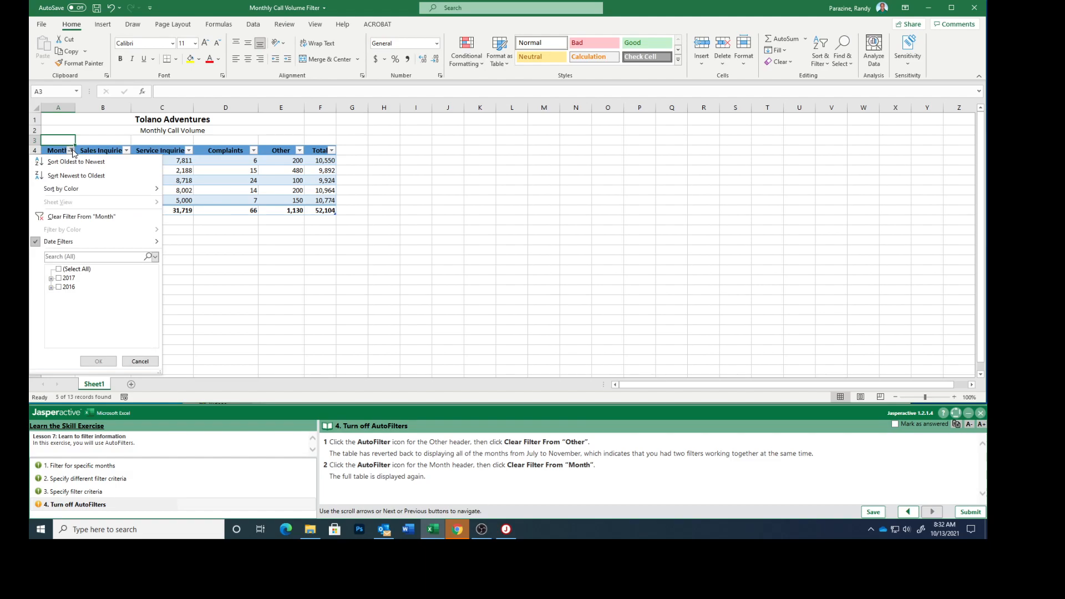
{"action": "left_click", "coordinate": [55, 217]}
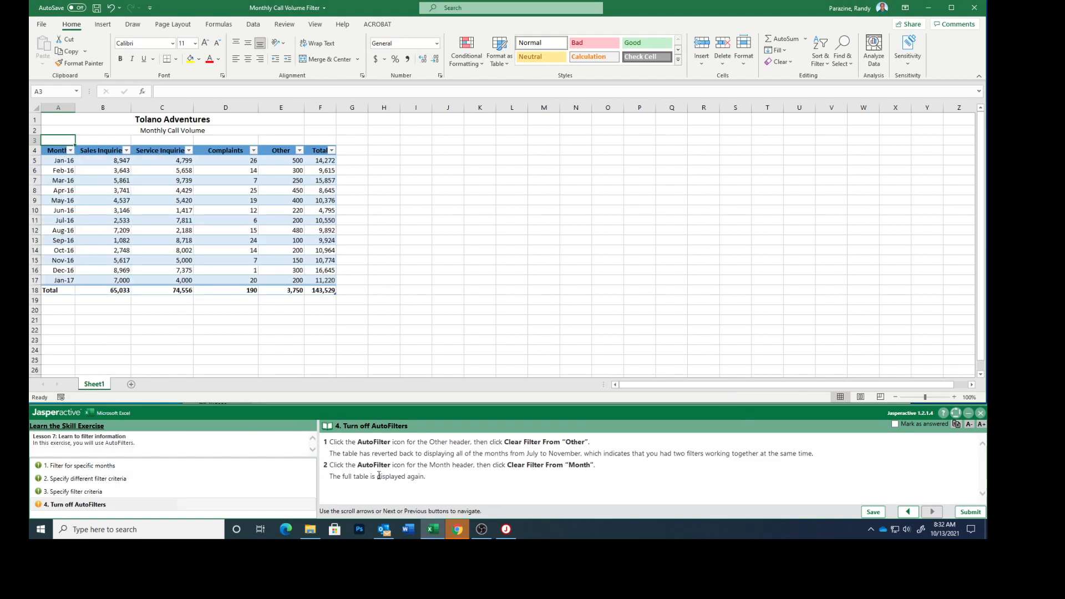
Step: Mark exercise task 4, Turn off AutoFilters, as answered and submit the exercise
{"action": "left_click", "coordinate": [895, 424]}
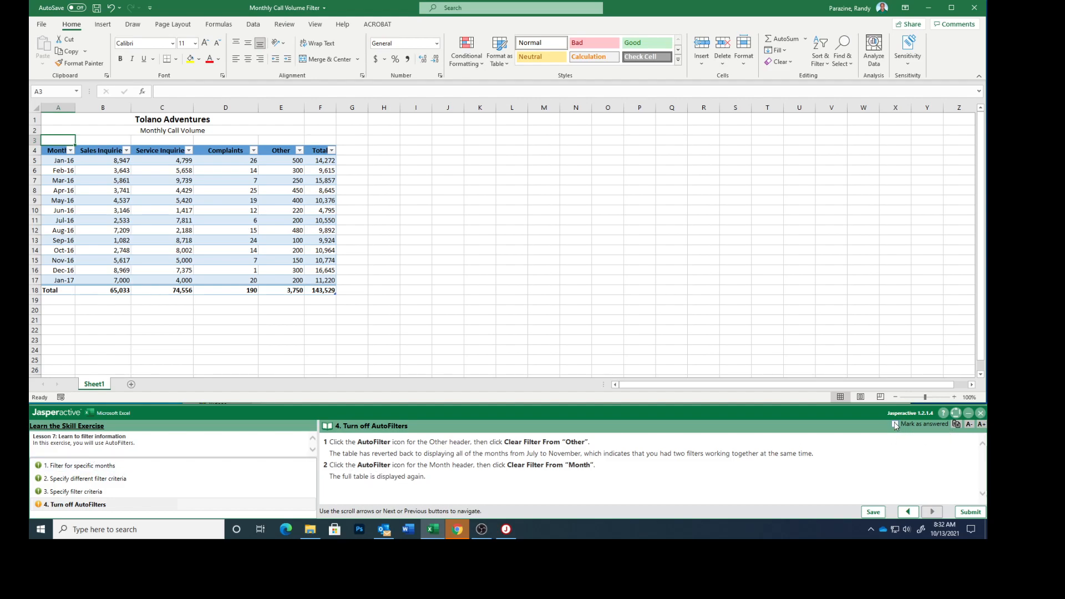
{"action": "left_click", "coordinate": [968, 513]}
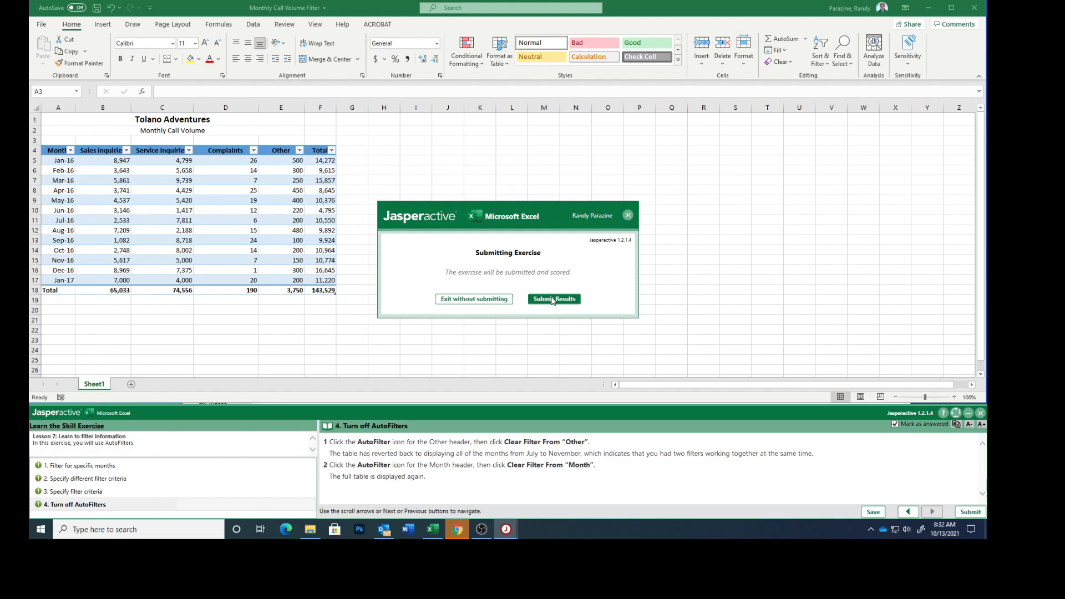